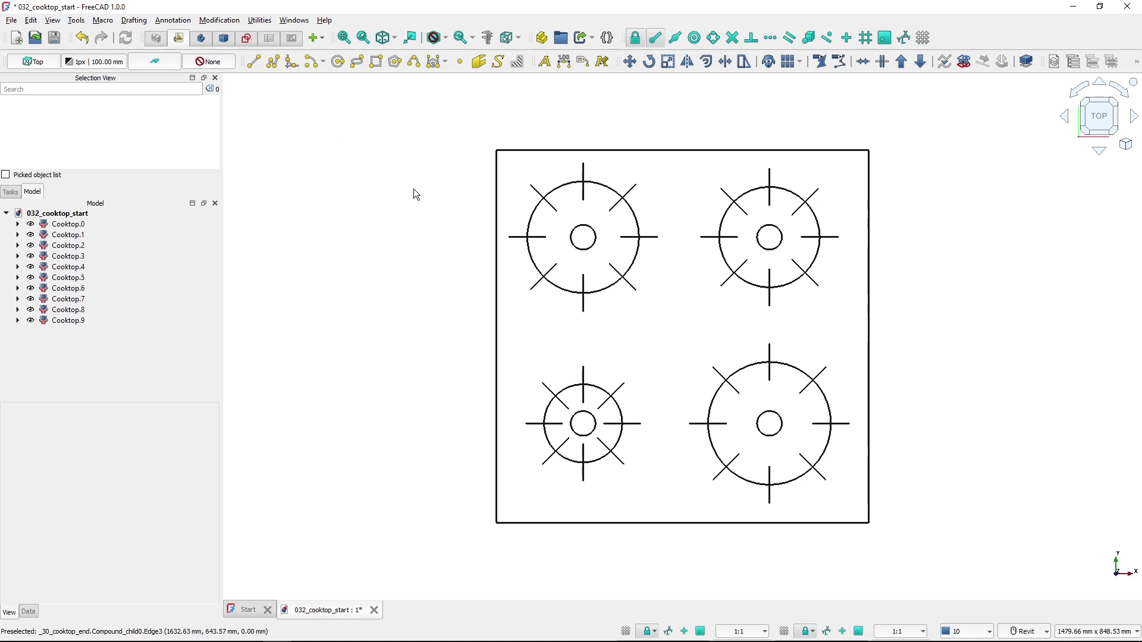
- Look over the compound tools in the Part workbench, then return to the Draft workbench
left_click(225, 38)
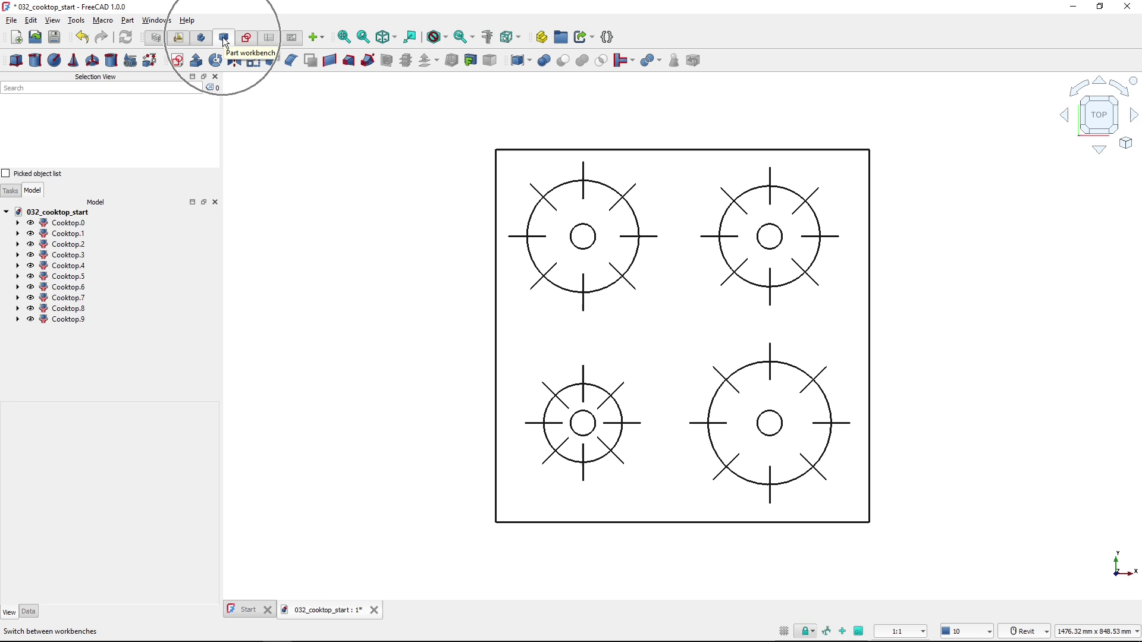
left_click(529, 60)
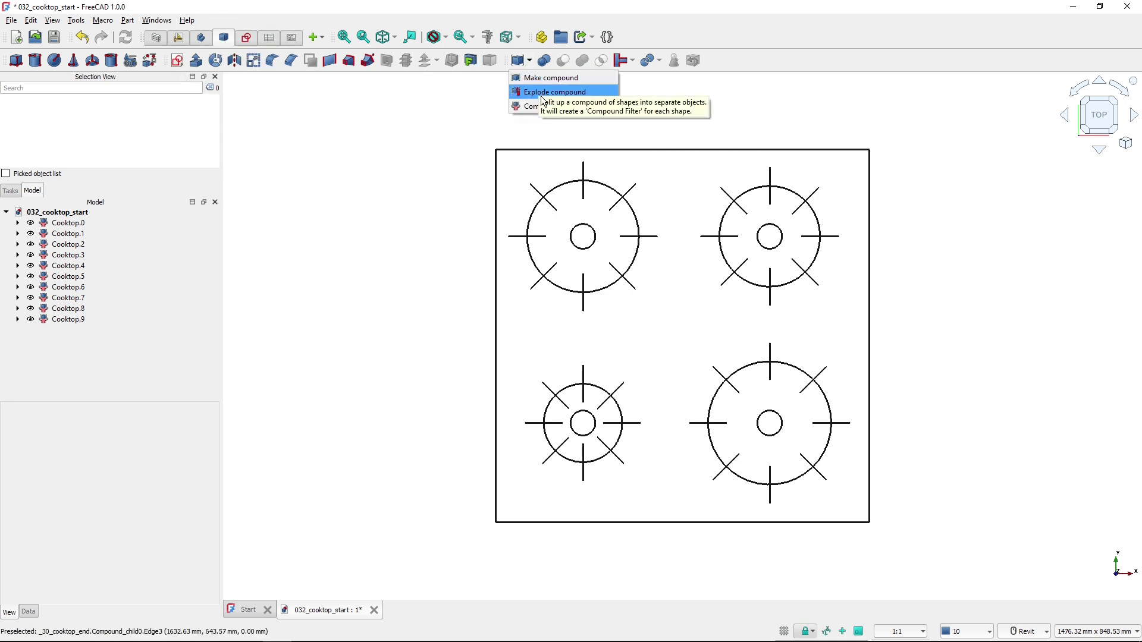
left_click(411, 107)
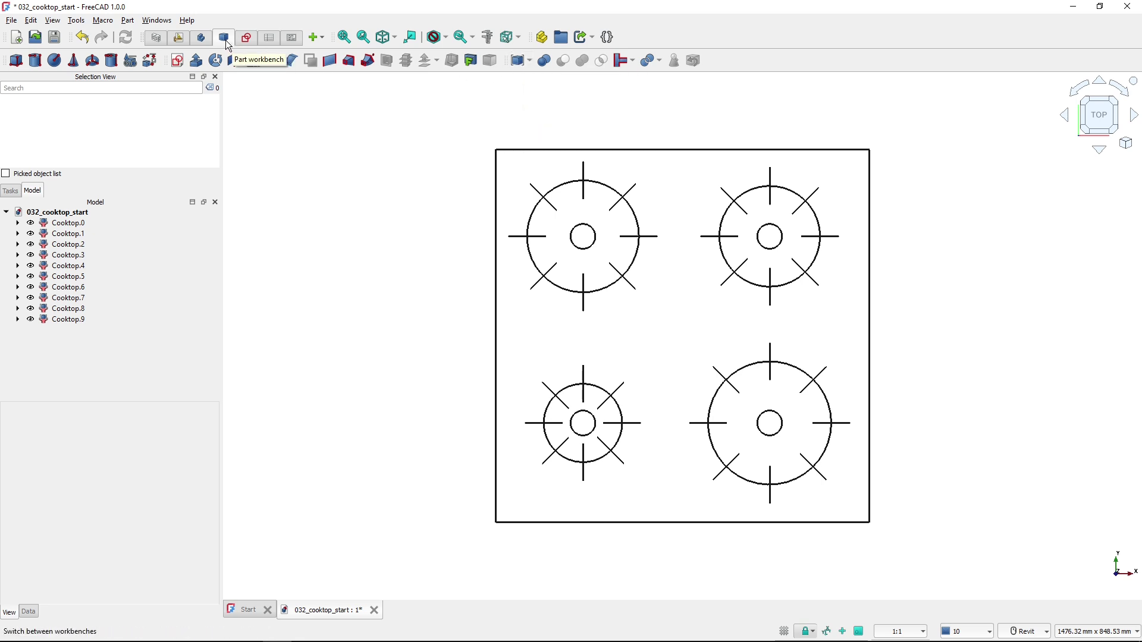
left_click(178, 37)
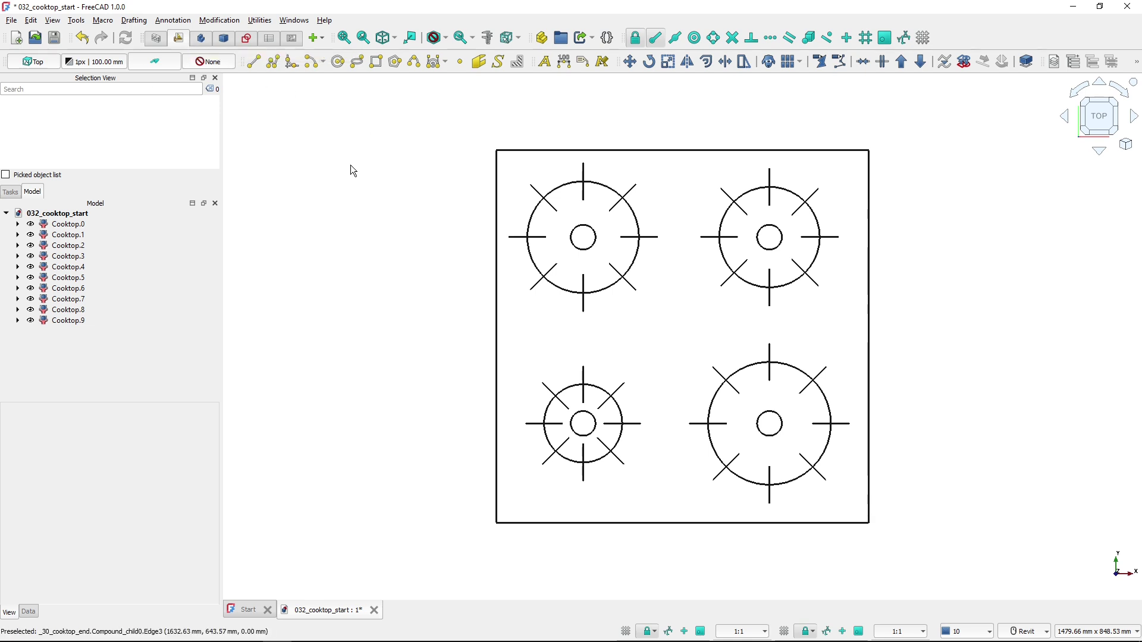
- Open Tools > Customize on its Toolbars tab
left_click(81, 24)
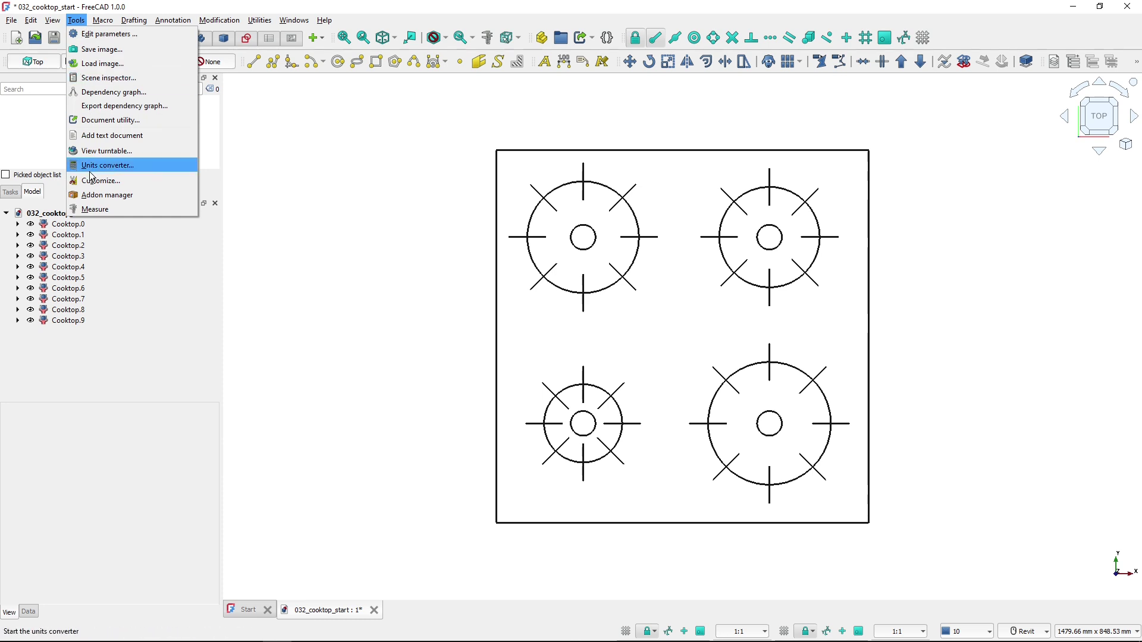
left_click(93, 182)
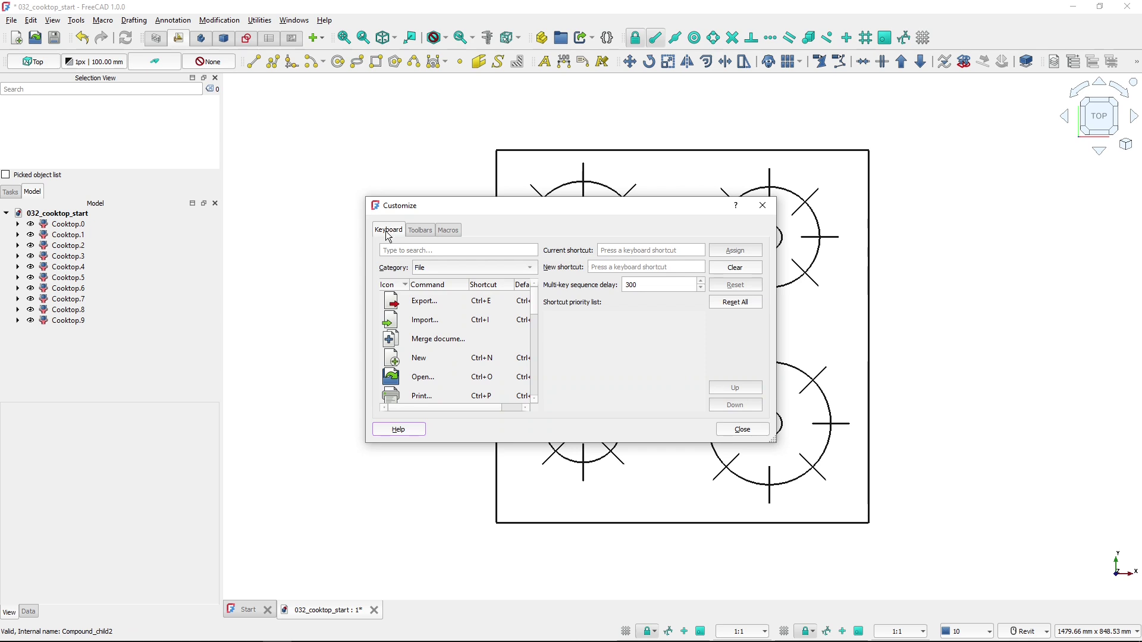
left_click(419, 231)
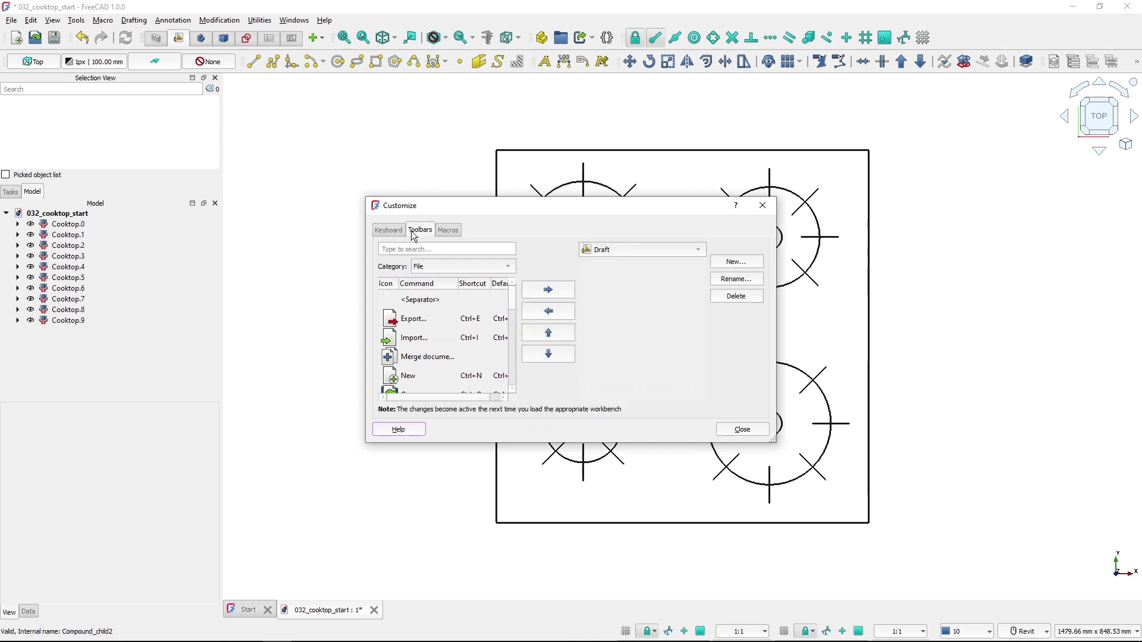
left_click(449, 230)
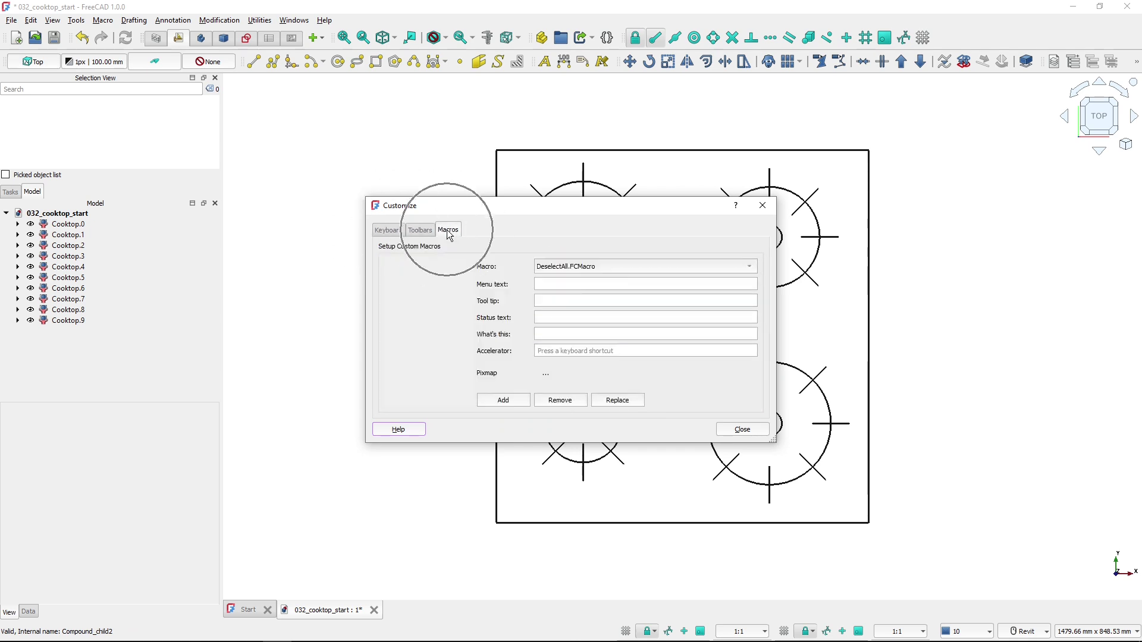
left_click(421, 235)
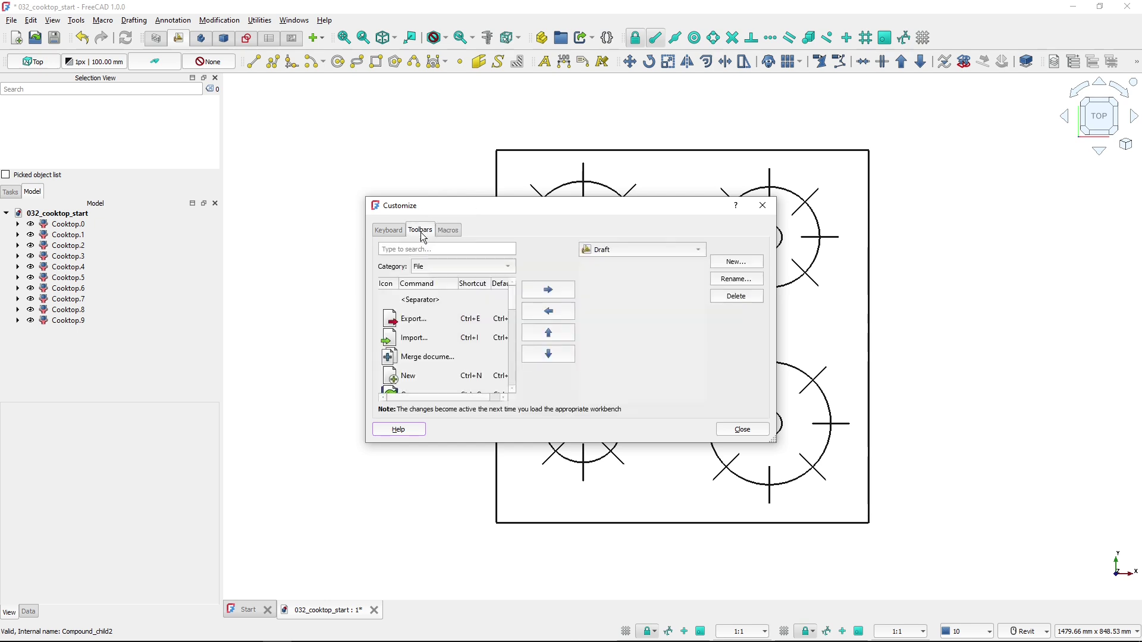
left_click(423, 237)
left_click(410, 317)
left_click_drag(410, 317, 598, 254)
left_click(598, 266)
left_click(653, 257)
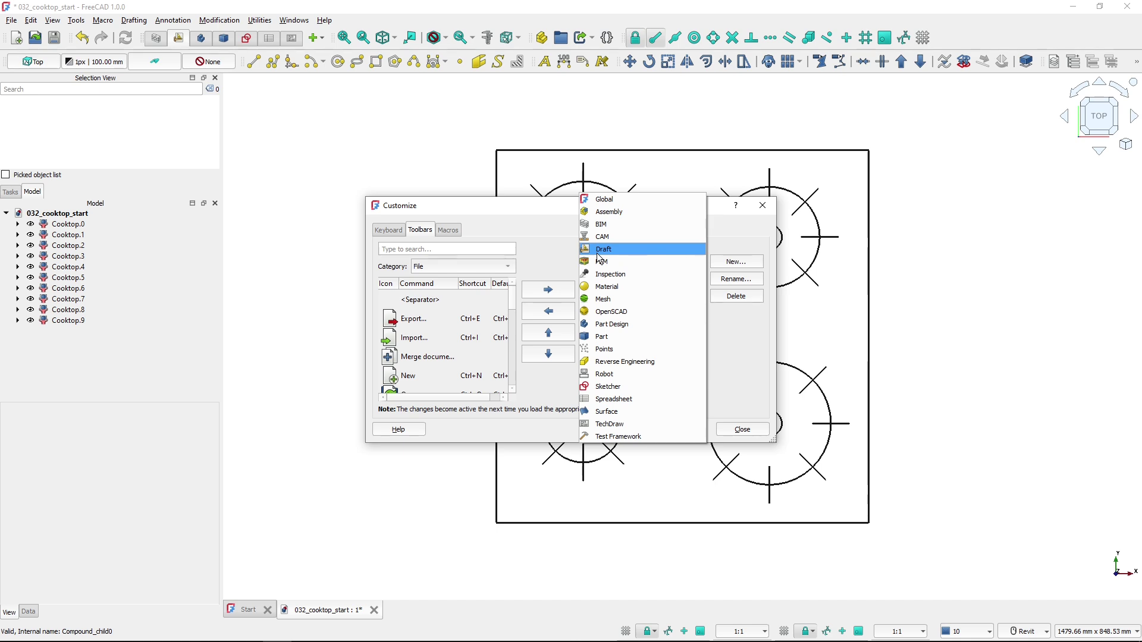
left_click(604, 201)
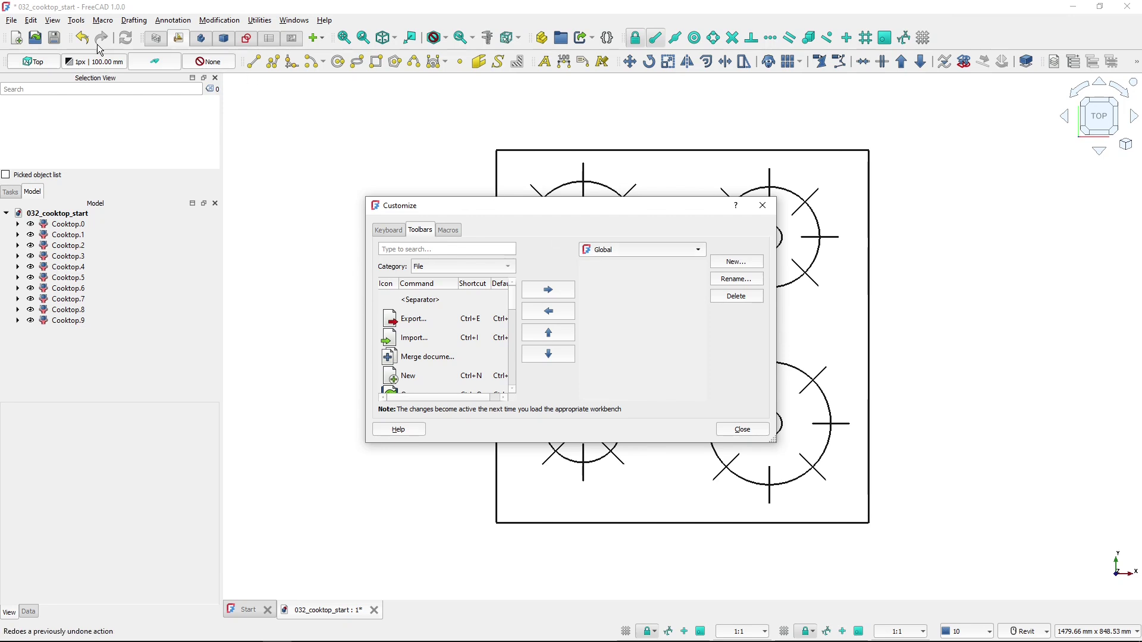
left_click(610, 252)
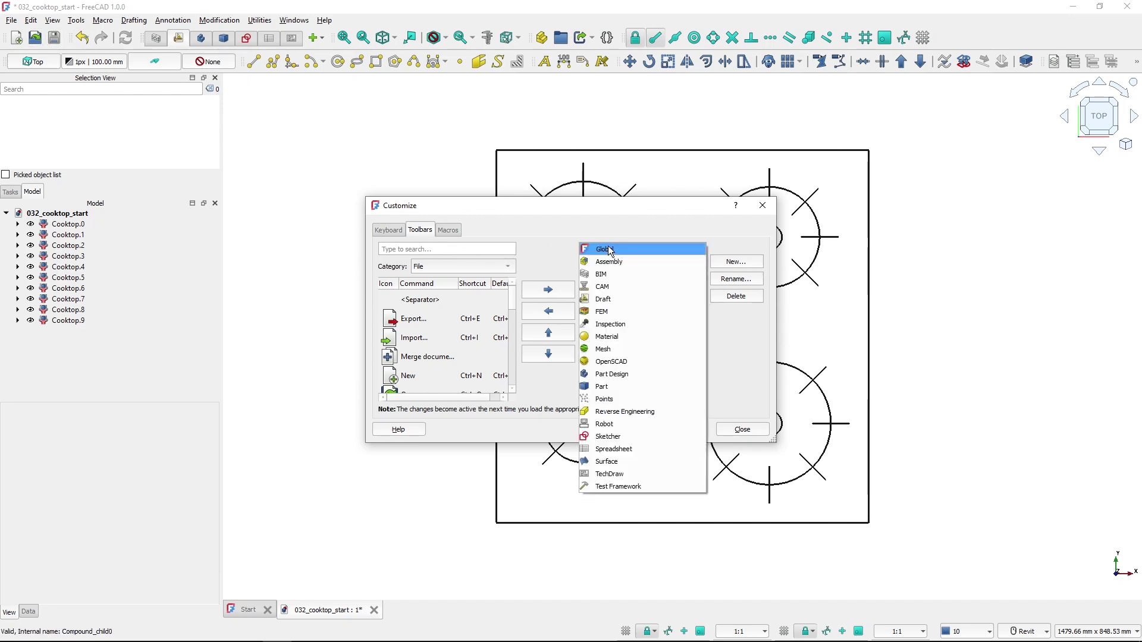
left_click(611, 299)
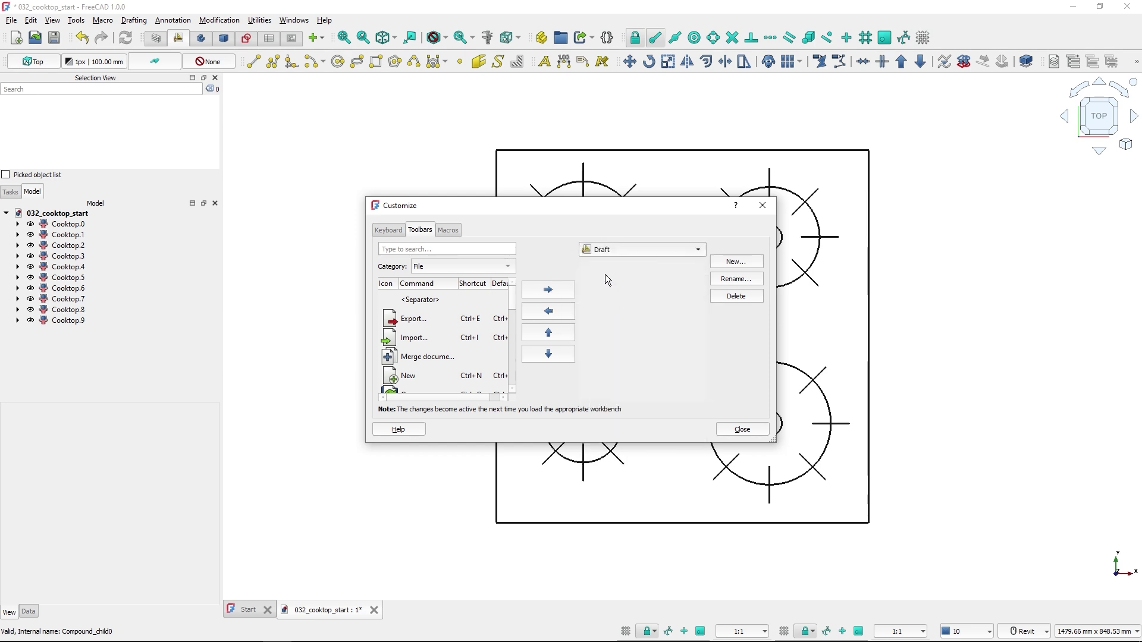
- Create a new Draft toolbar named 'FCB custom toolbar' and select it in the list
left_click(738, 263)
type("FCB")
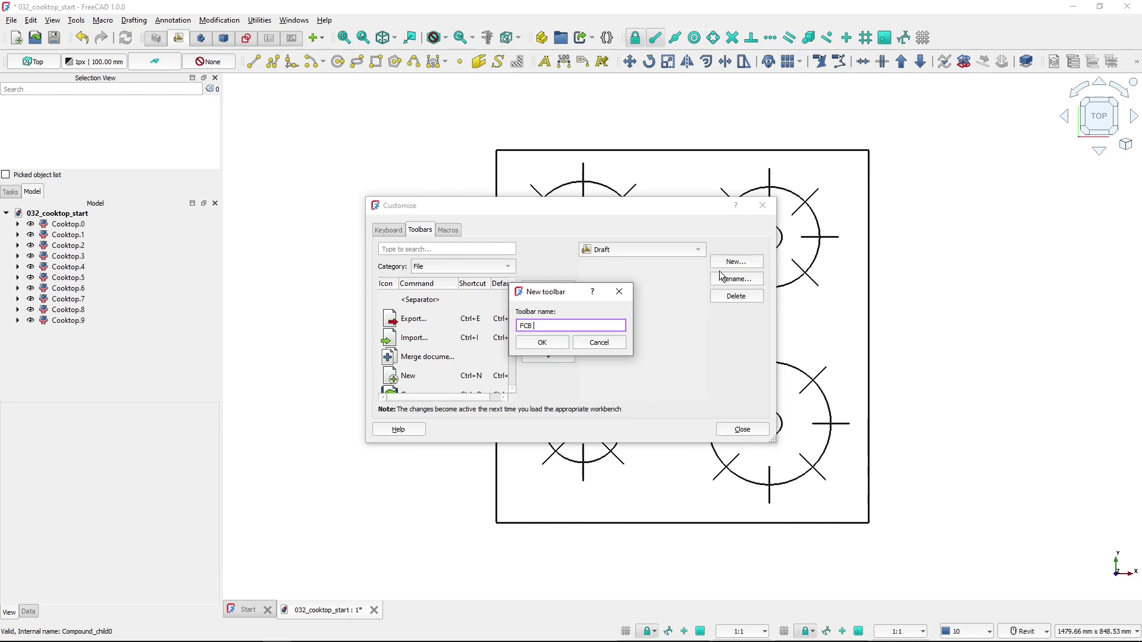
type(" custom toolbar")
left_click(543, 344)
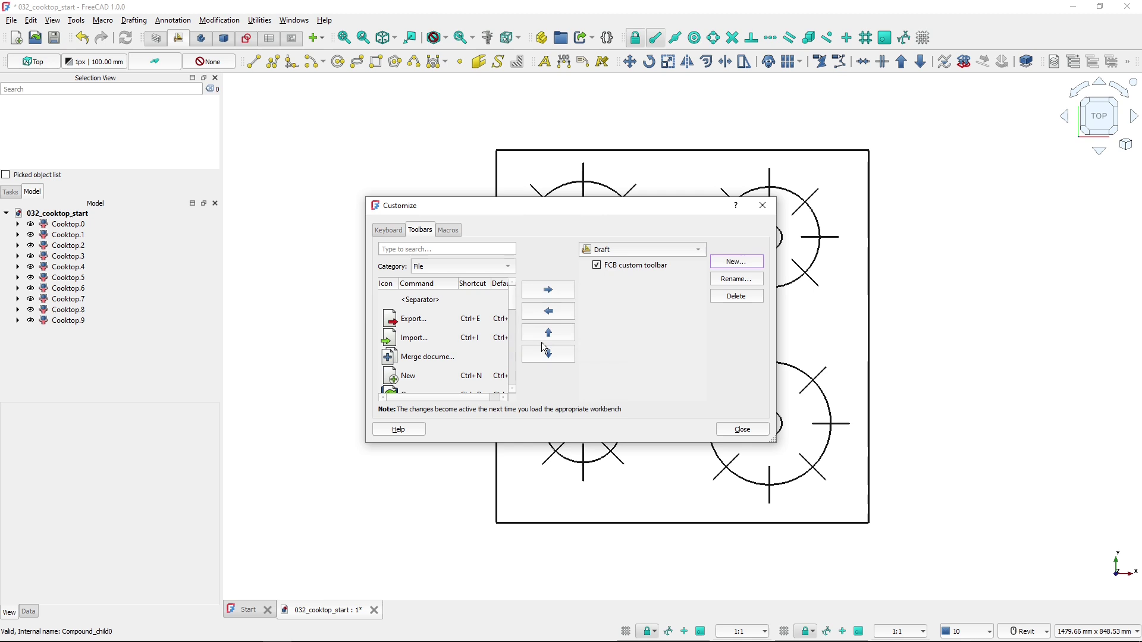
left_click(620, 267)
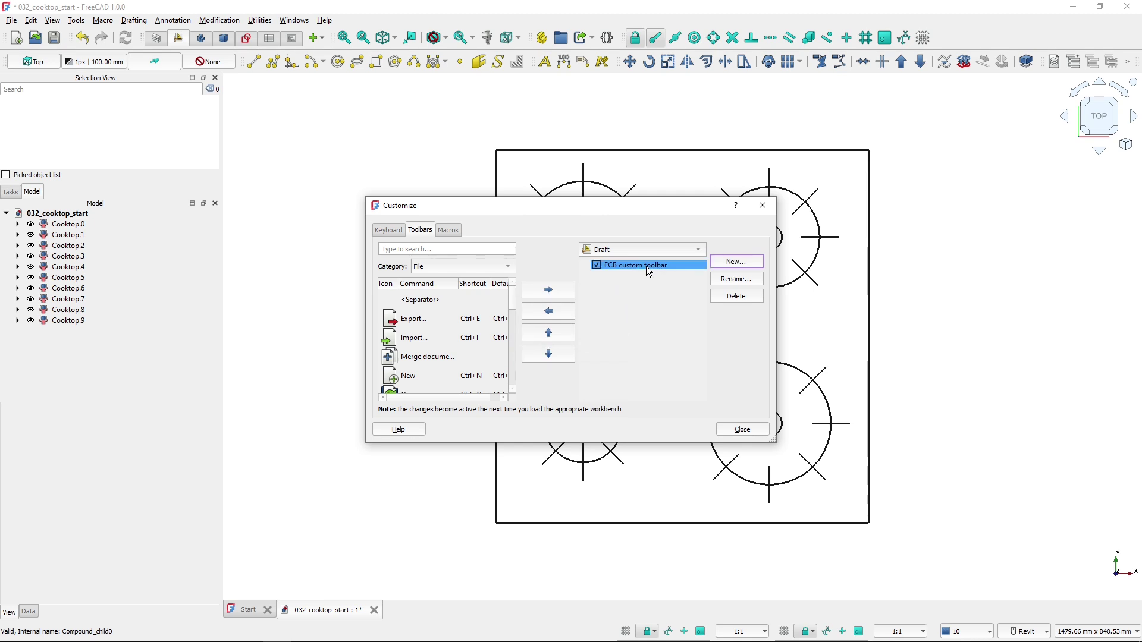
- Trial-add the Export command to the FCB custom toolbar
left_click(602, 280)
left_click(621, 268)
left_click(636, 270)
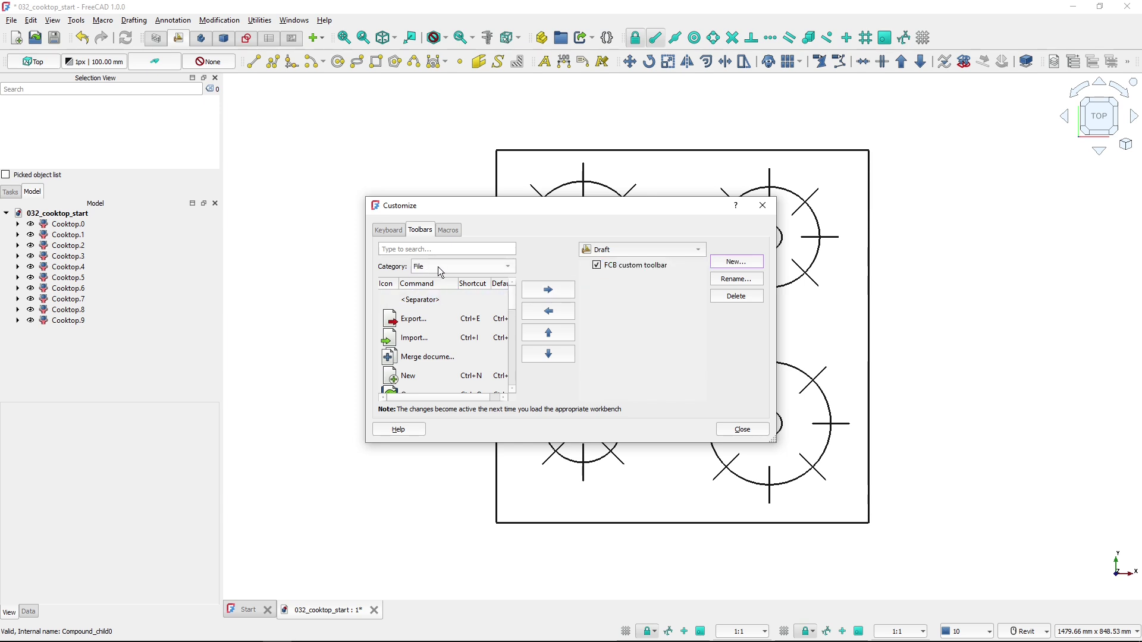
scroll(439, 322, "down", 1)
left_click(437, 339)
scroll(438, 346, "down", 2)
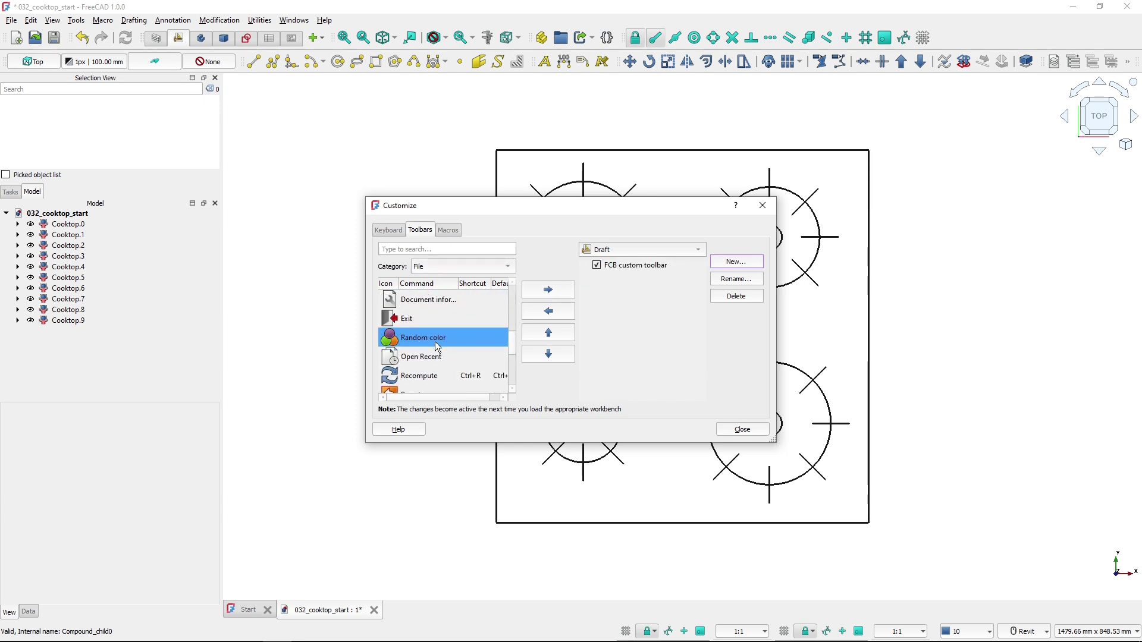
scroll(435, 342, "up", 3)
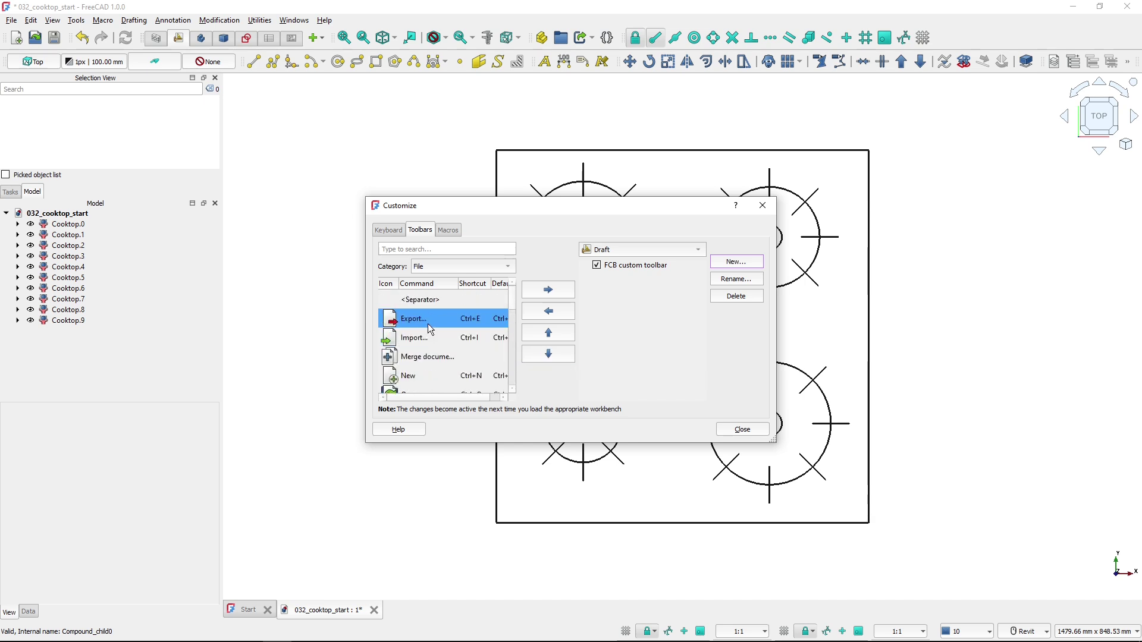
left_click(429, 325)
left_click(548, 292)
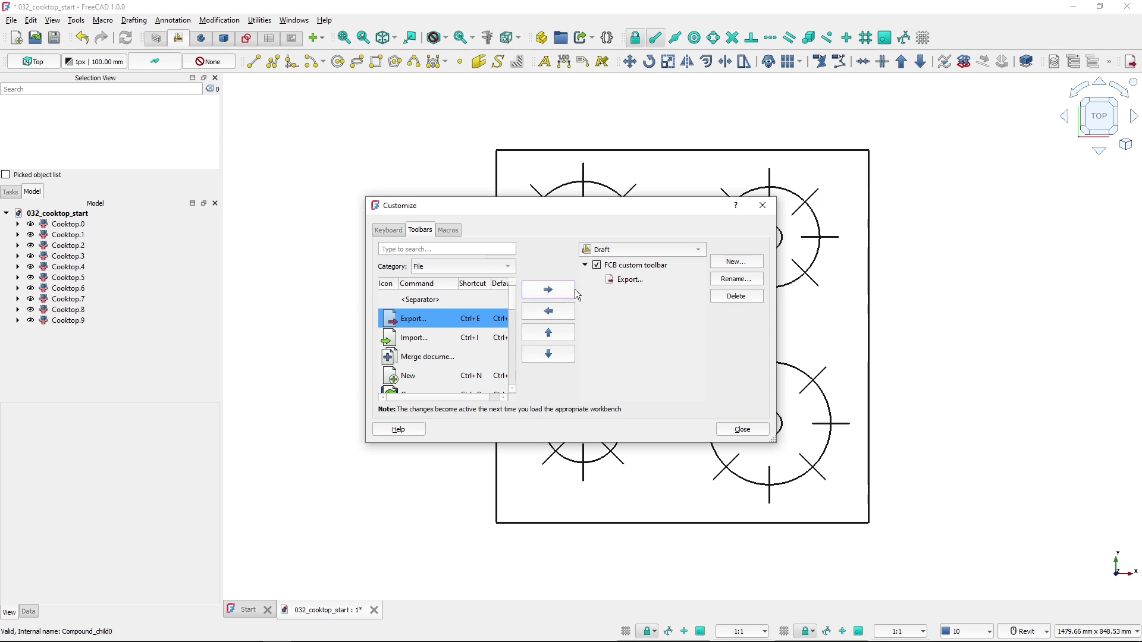
- Remove Export again, leaving the toolbar empty, and bring up the command Category list
left_click(626, 280)
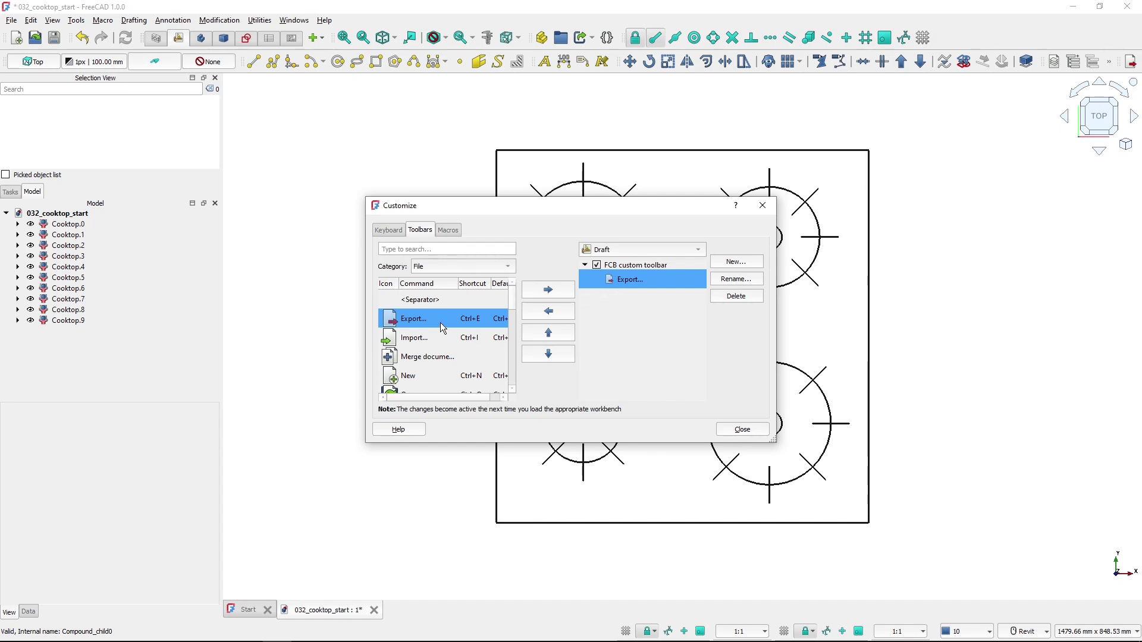
left_click(543, 320)
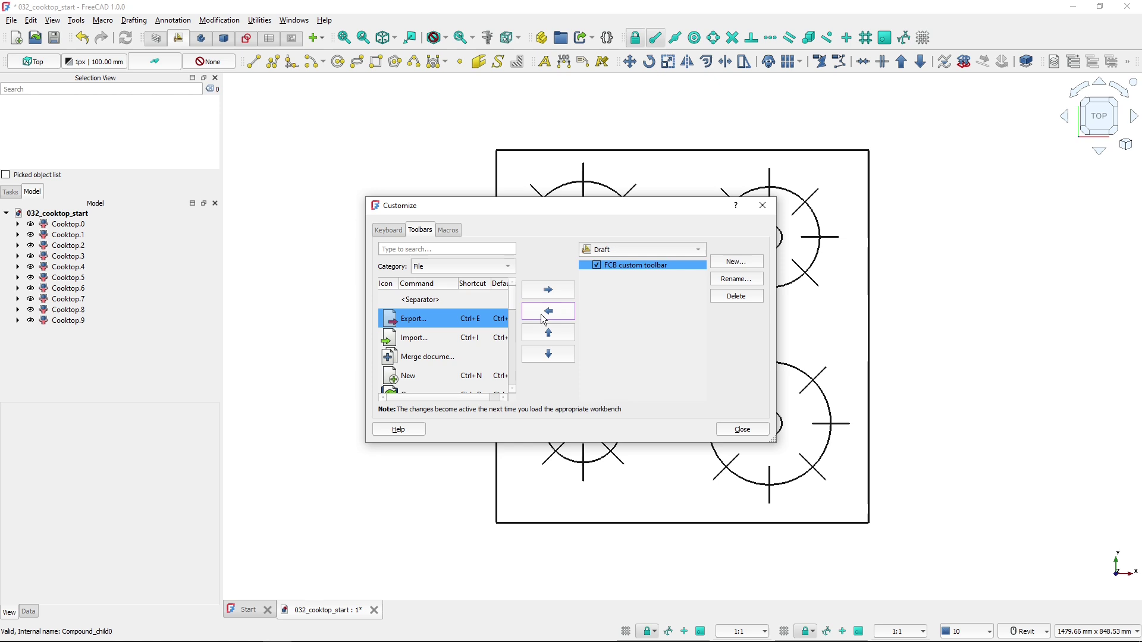
left_click(544, 319)
left_click(452, 266)
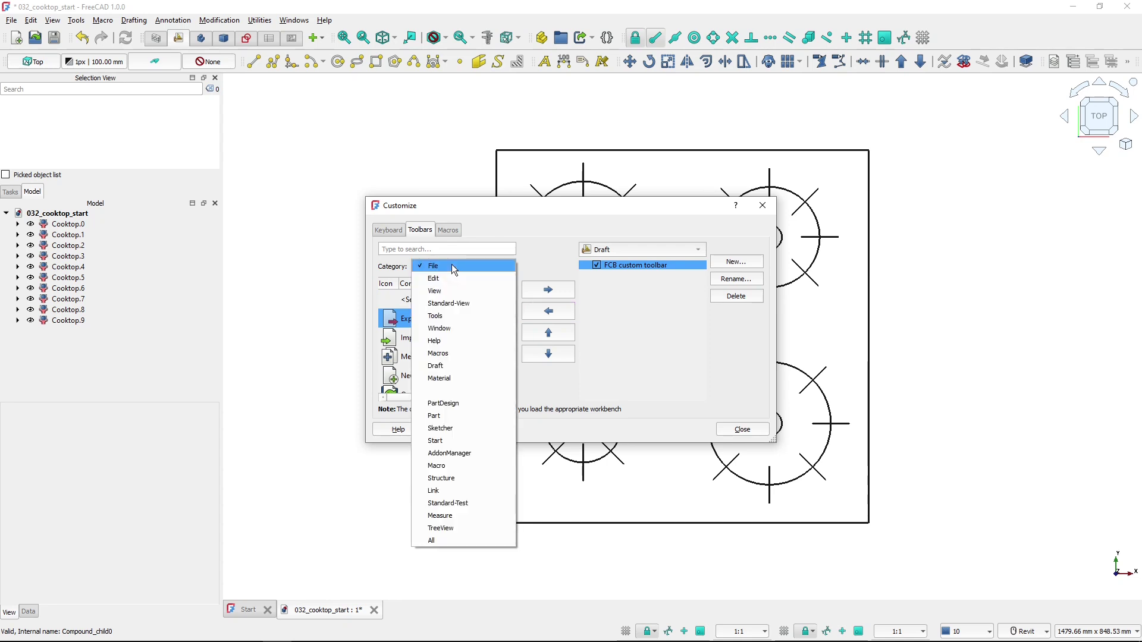
- Show the Part category's commands and scroll through them
left_click(440, 417)
left_click(449, 338)
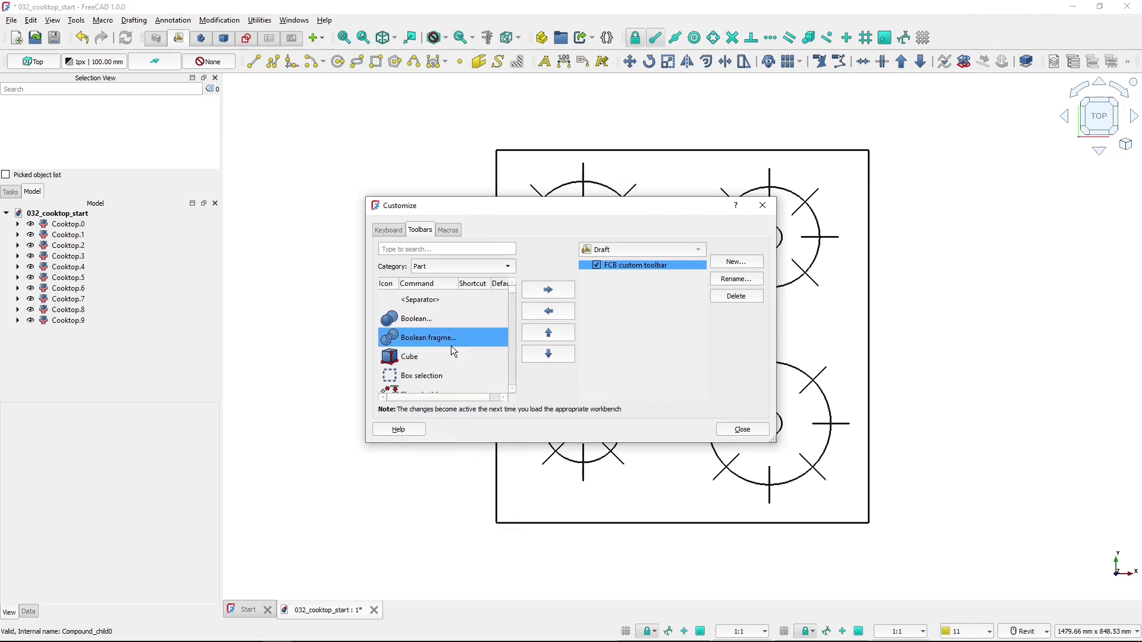
scroll(421, 336, "down", 5)
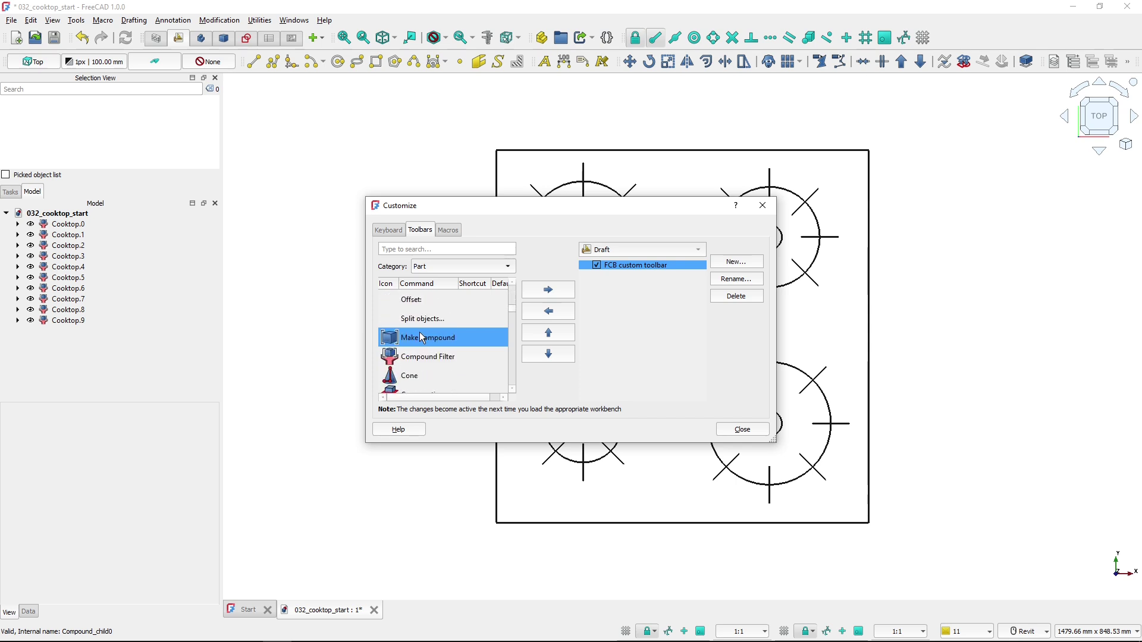
scroll(421, 337, "down", 2)
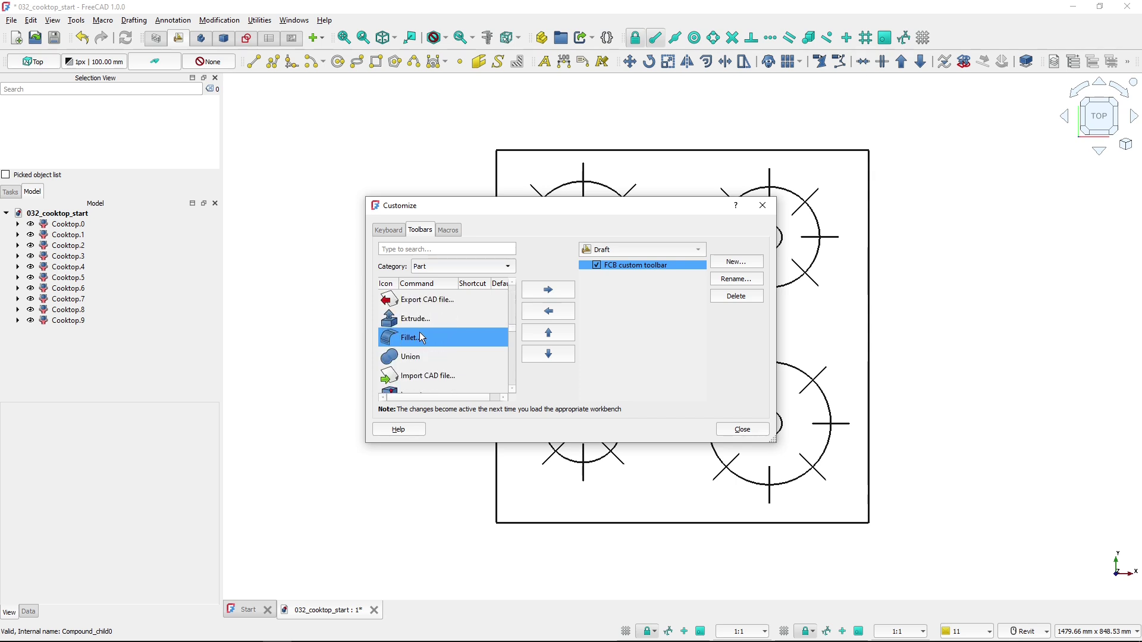
- Search 'compound' and add Make compound (Part_Compound) to the FCB custom toolbar
left_click(414, 249)
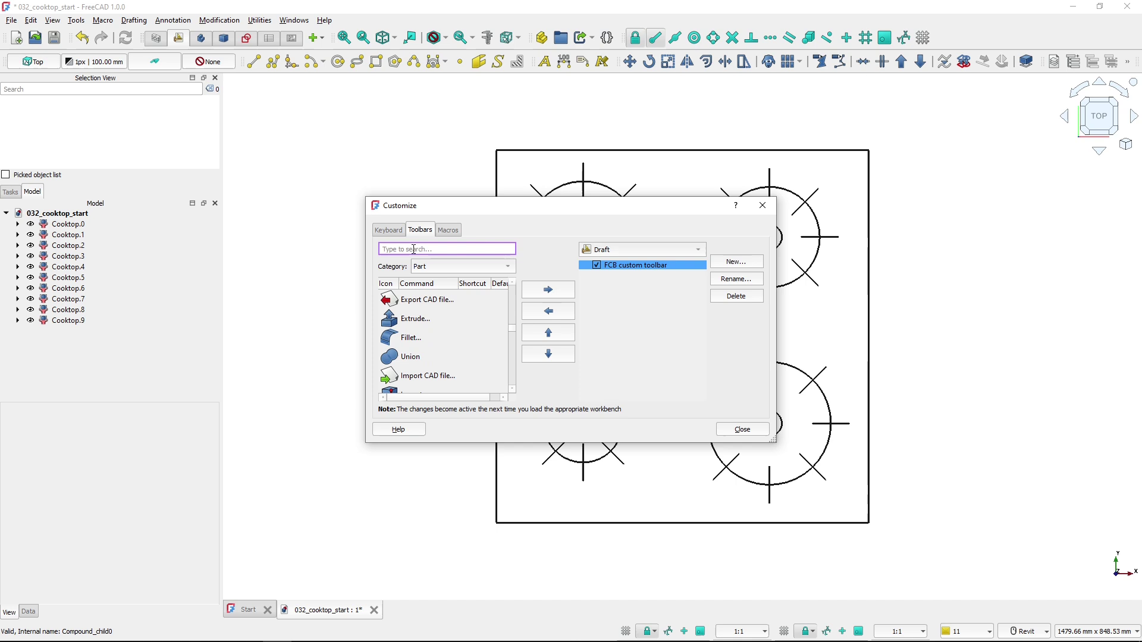
type("compound")
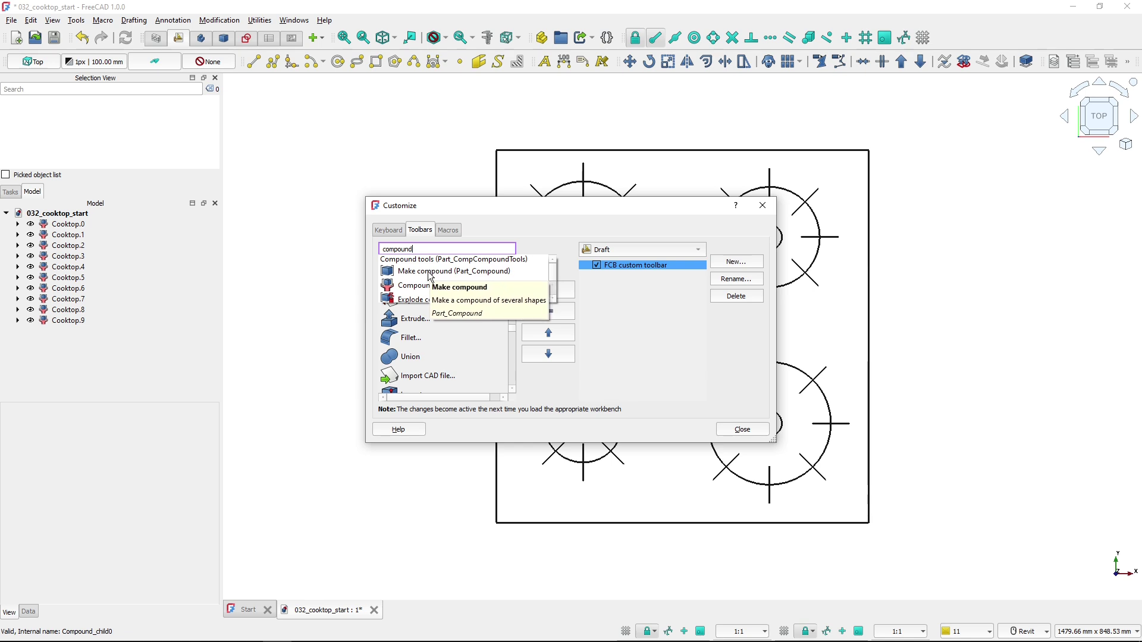
left_click(429, 272)
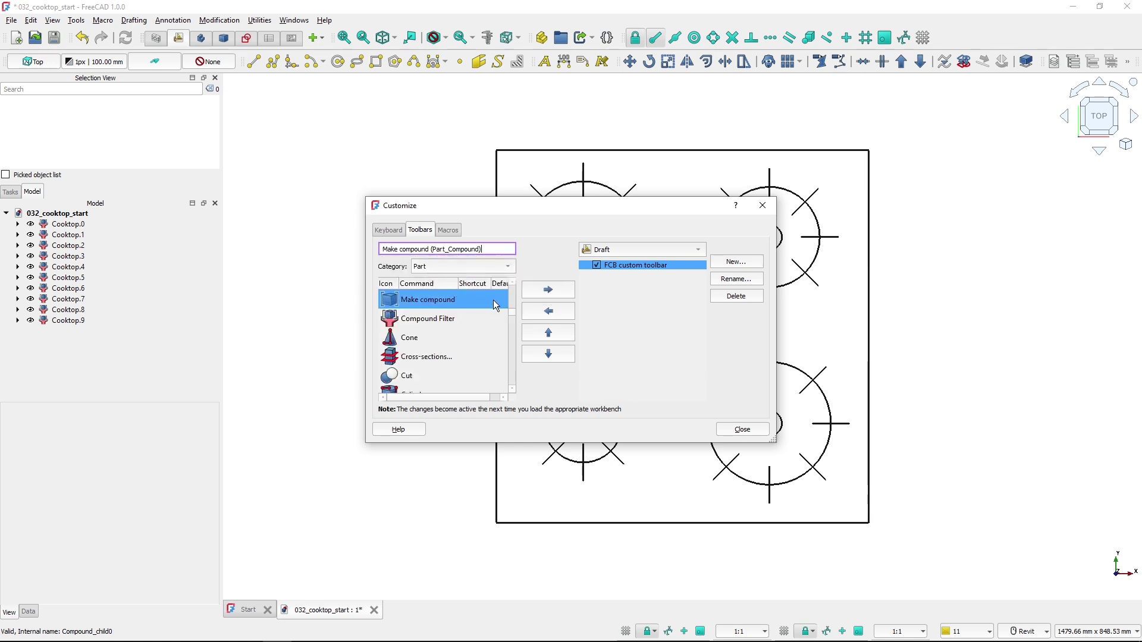
left_click(548, 291)
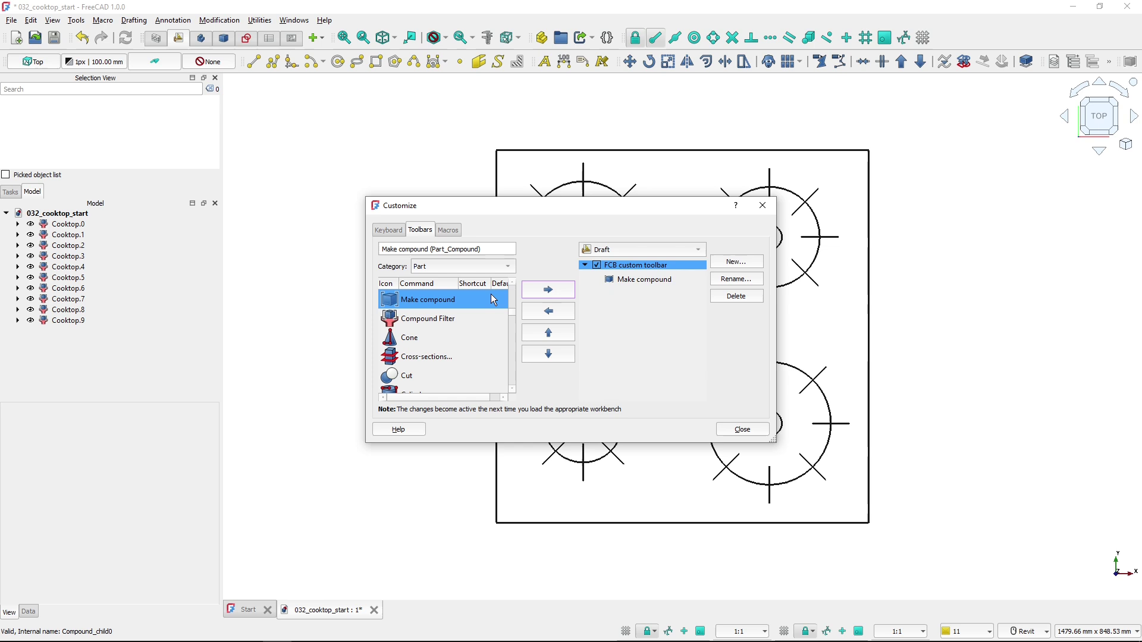
left_click(459, 320, "ctrl")
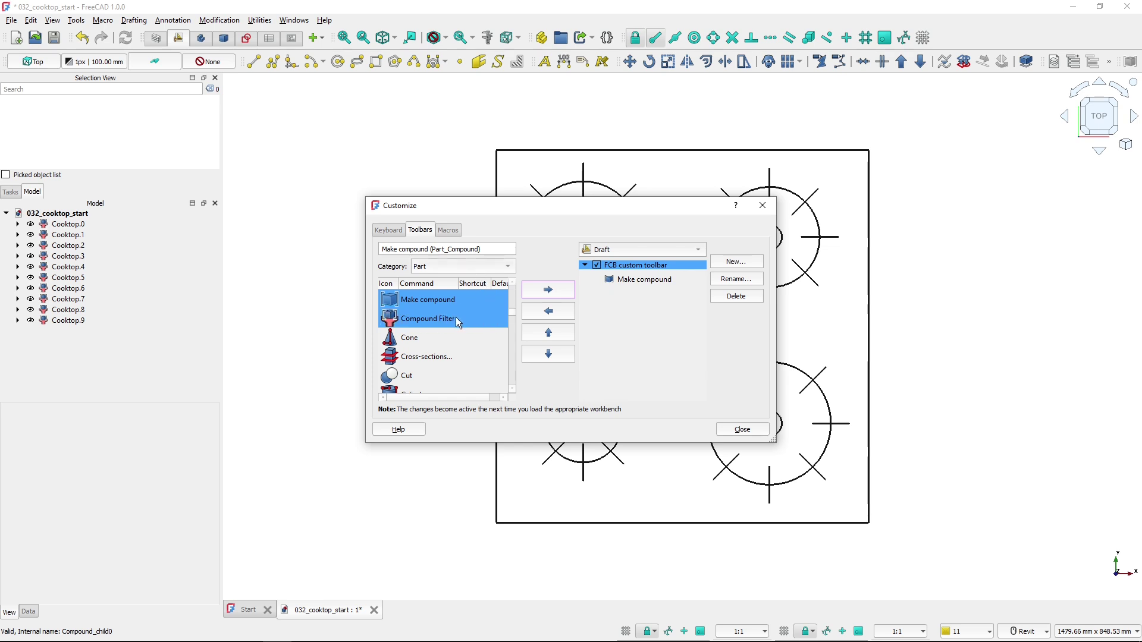
left_click_drag(458, 323, 335, 254)
left_click(485, 250)
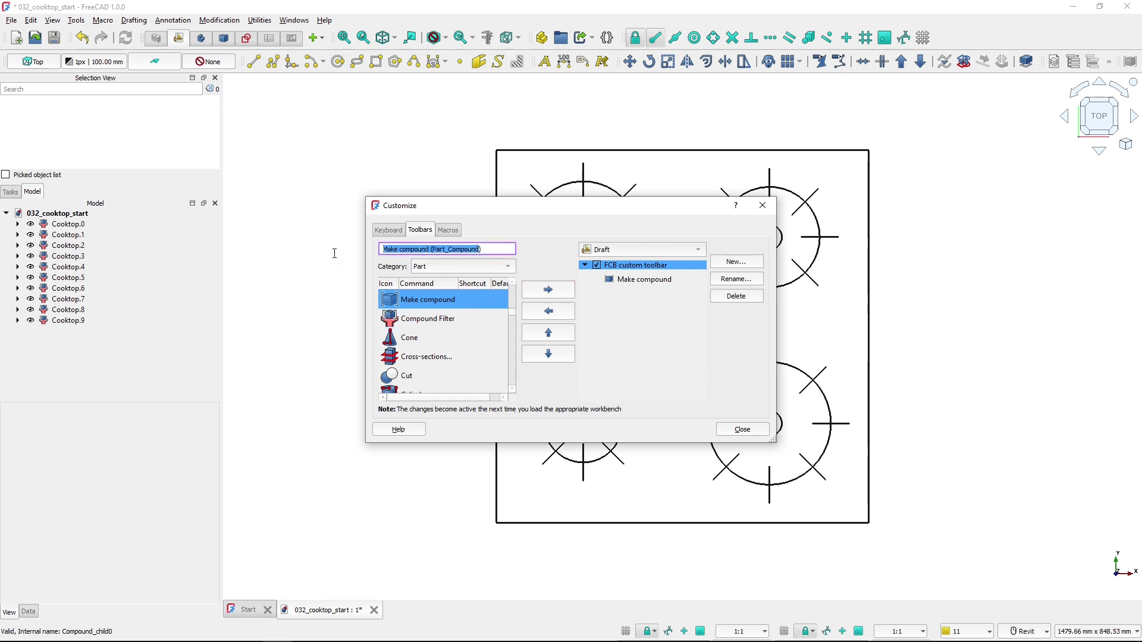
- Search 'compound' and add Explode compound to the FCB custom toolbar
type("compound")
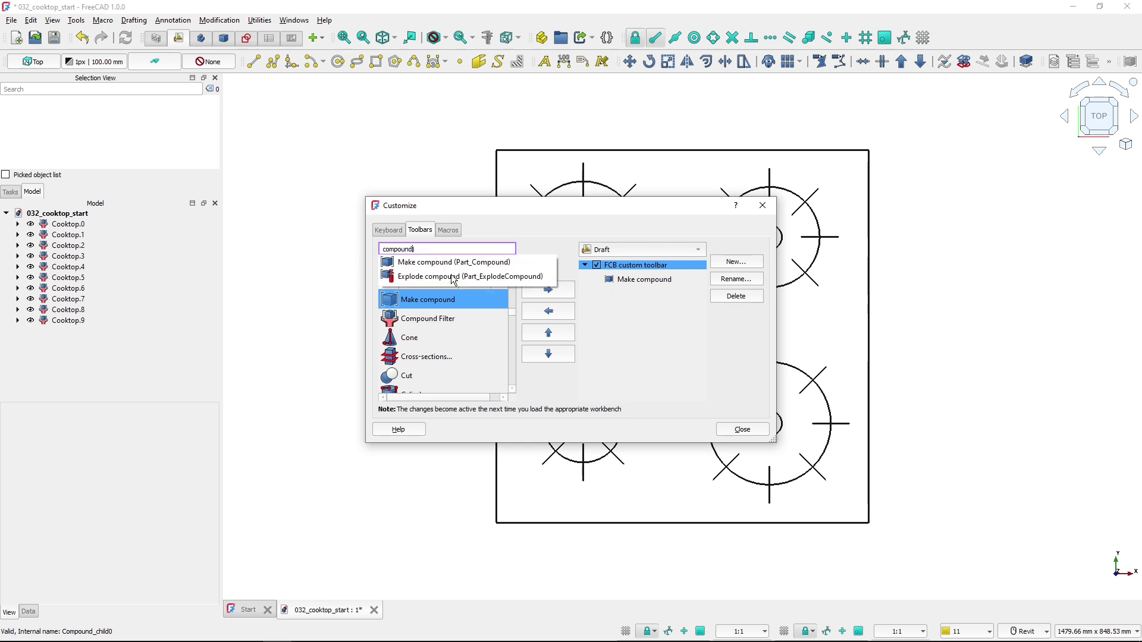
left_click(448, 277)
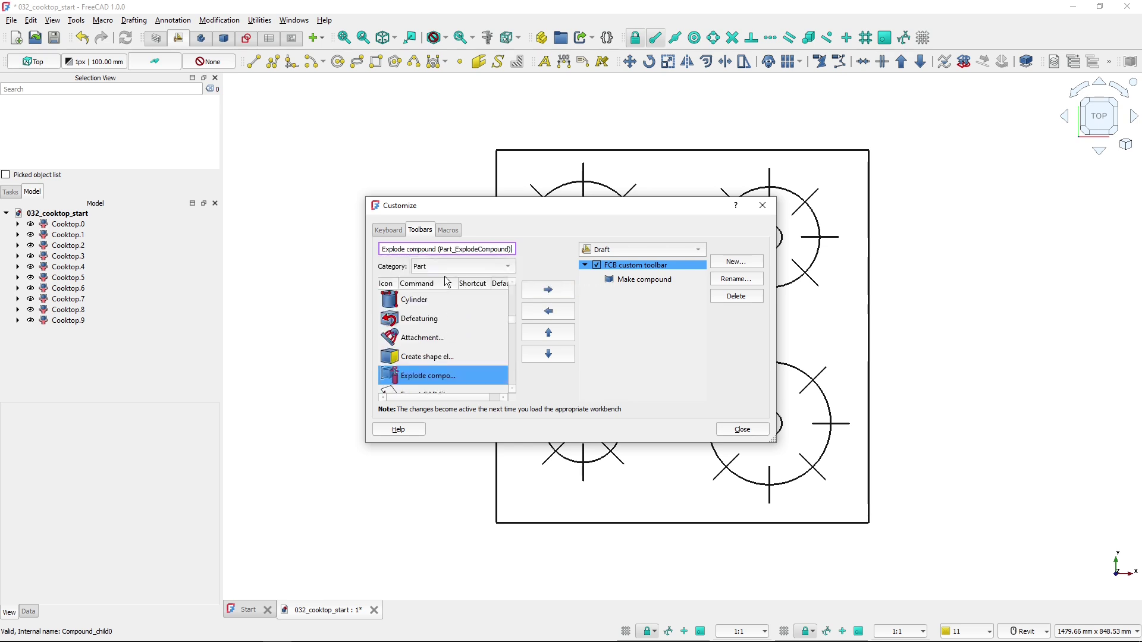
left_click(545, 292)
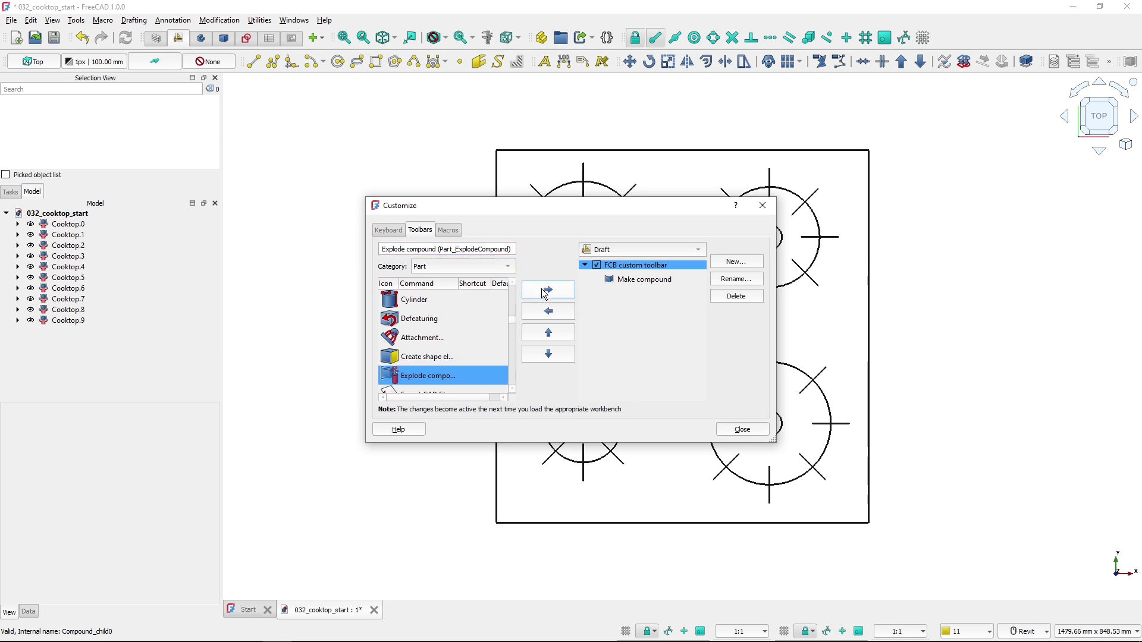
- Move Explode compound above Make compound in the toolbar's command order
left_click(630, 279)
left_click(631, 299)
left_click(628, 277)
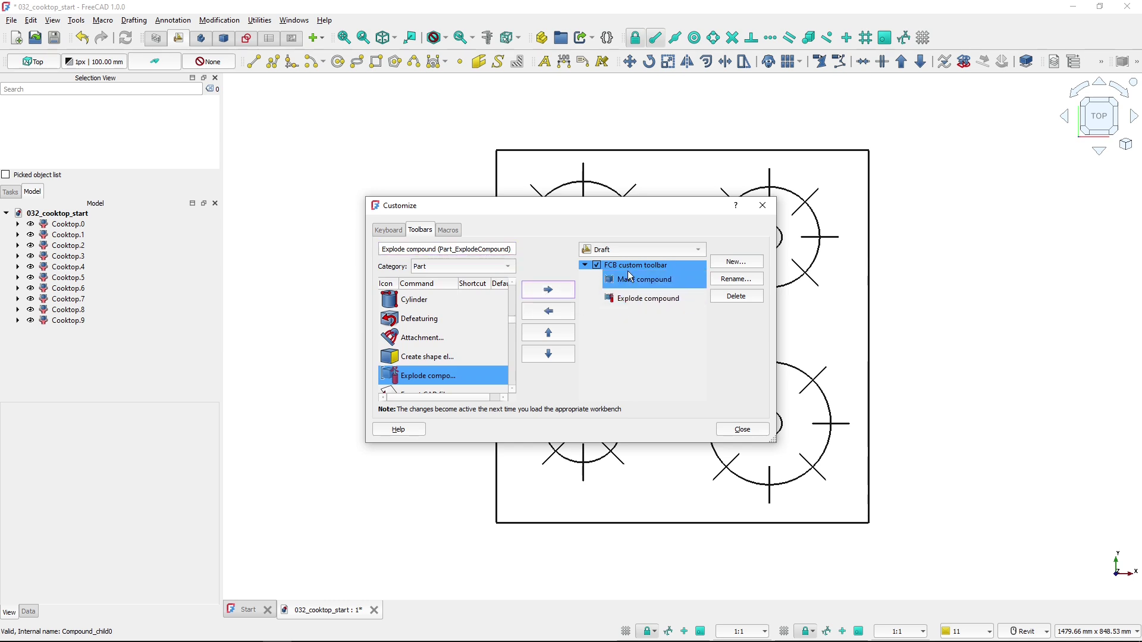
left_click(633, 302)
left_click(609, 303)
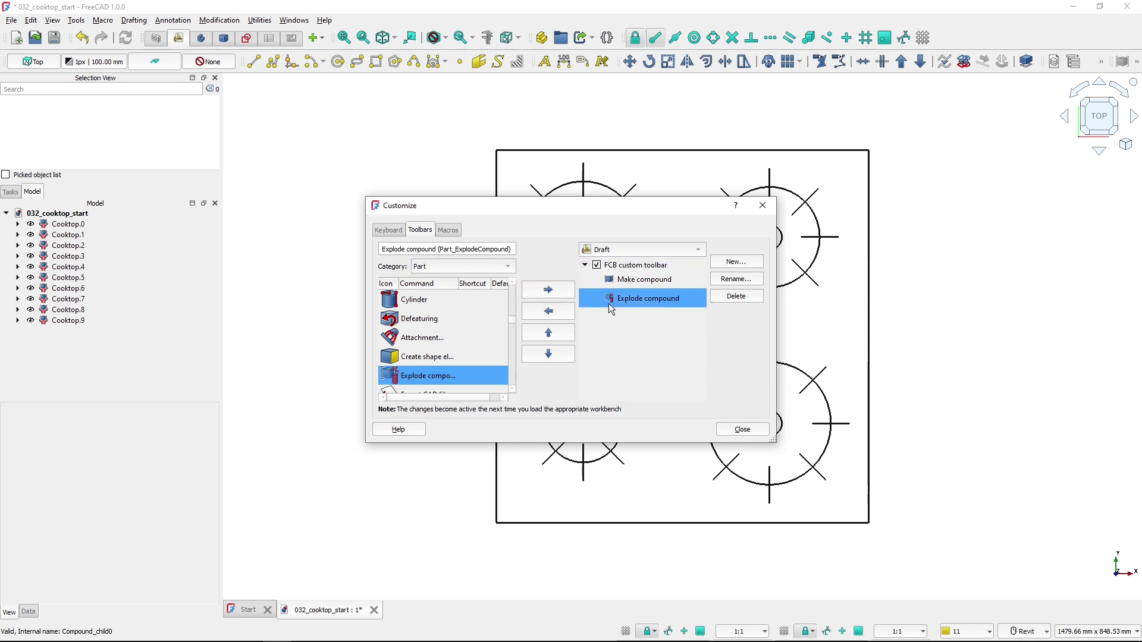
left_click(548, 336)
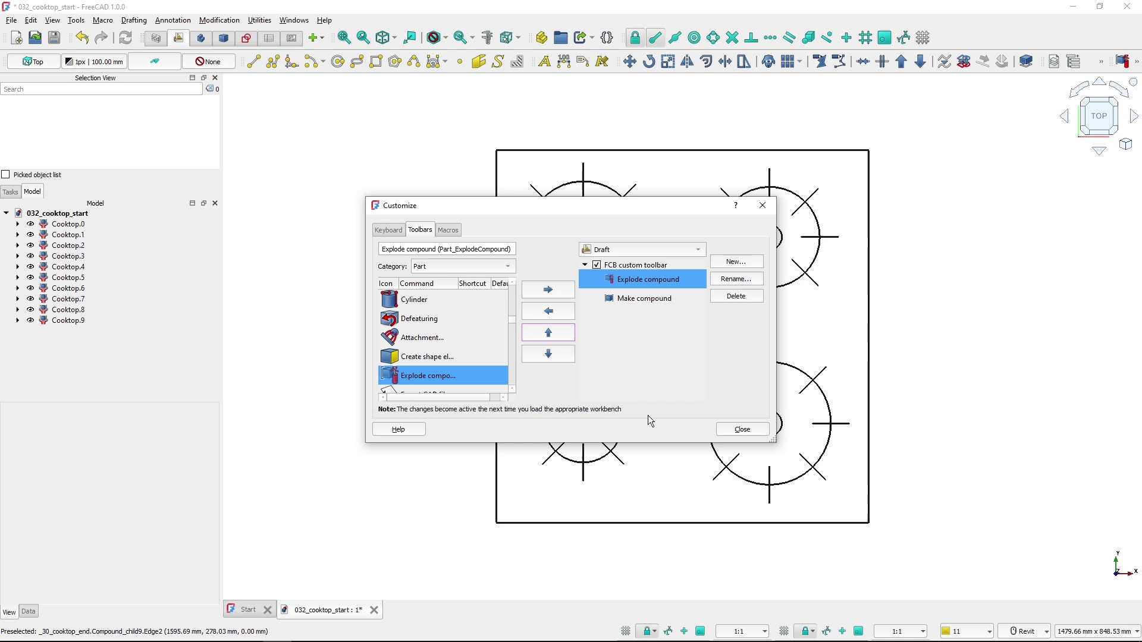
- Close Customize, dock the new toolbar on the top row, and compound all ten Cooktop objects into Compound001
left_click(740, 430)
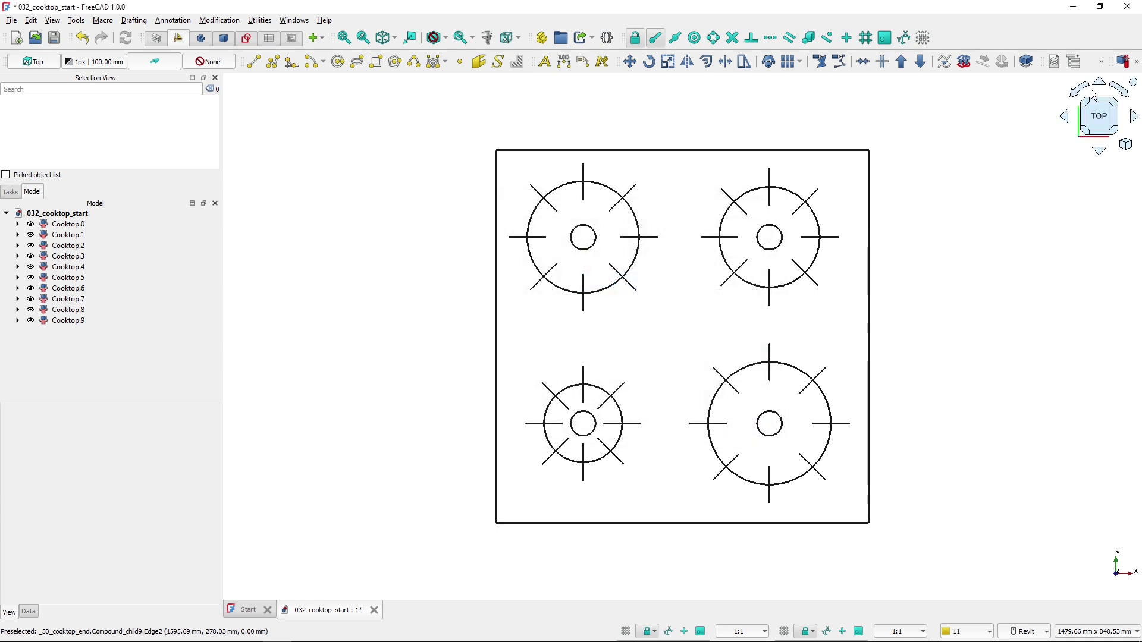
left_click_drag(1113, 61, 941, 40)
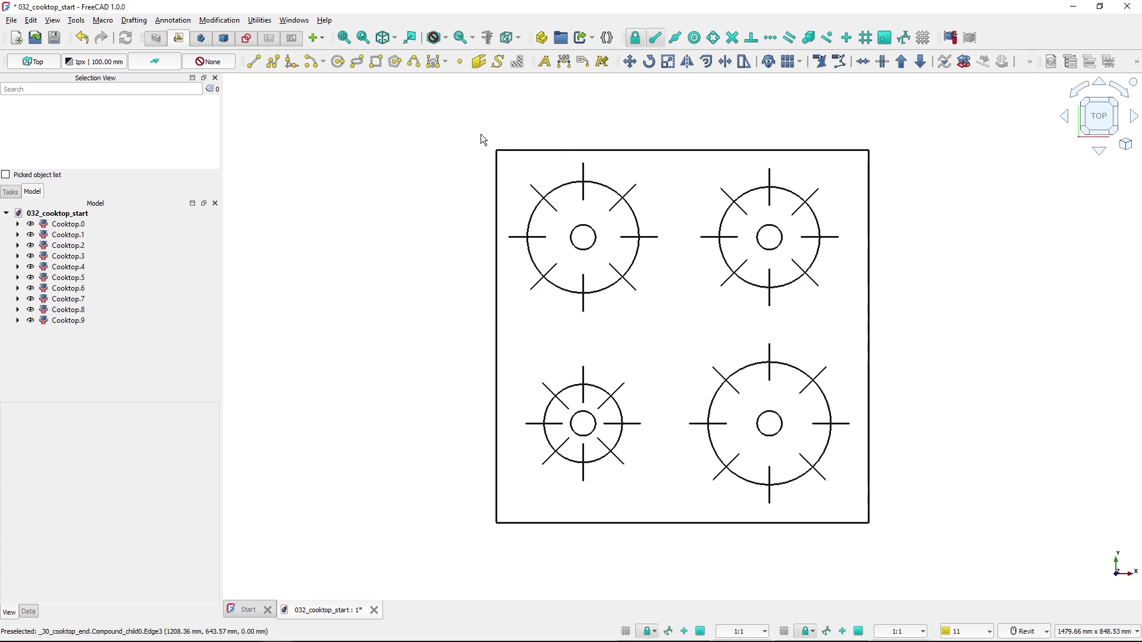
key("shift+b")
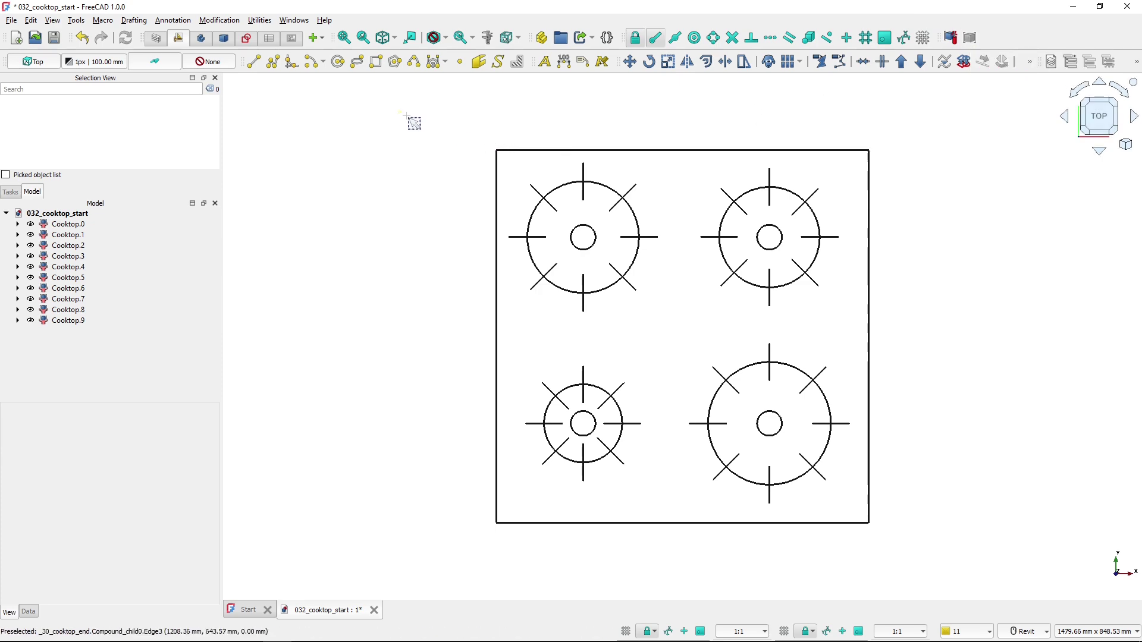
mouse_move(400, 109)
left_mouse_down()
mouse_move(745, 401)
mouse_move(892, 581)
left_mouse_up()
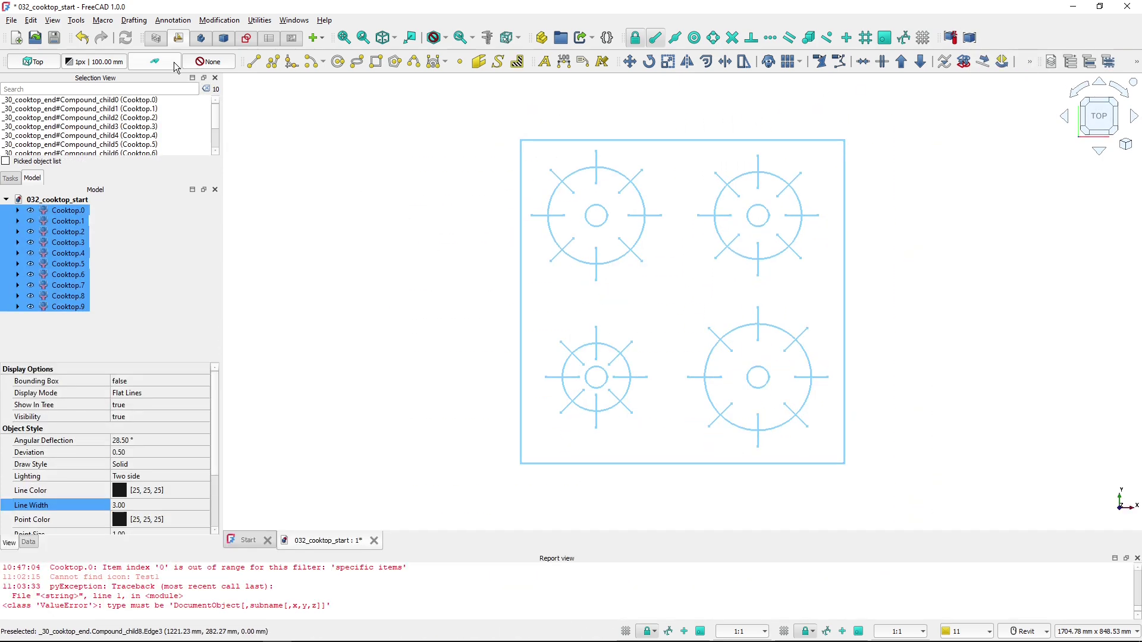
left_click(971, 38)
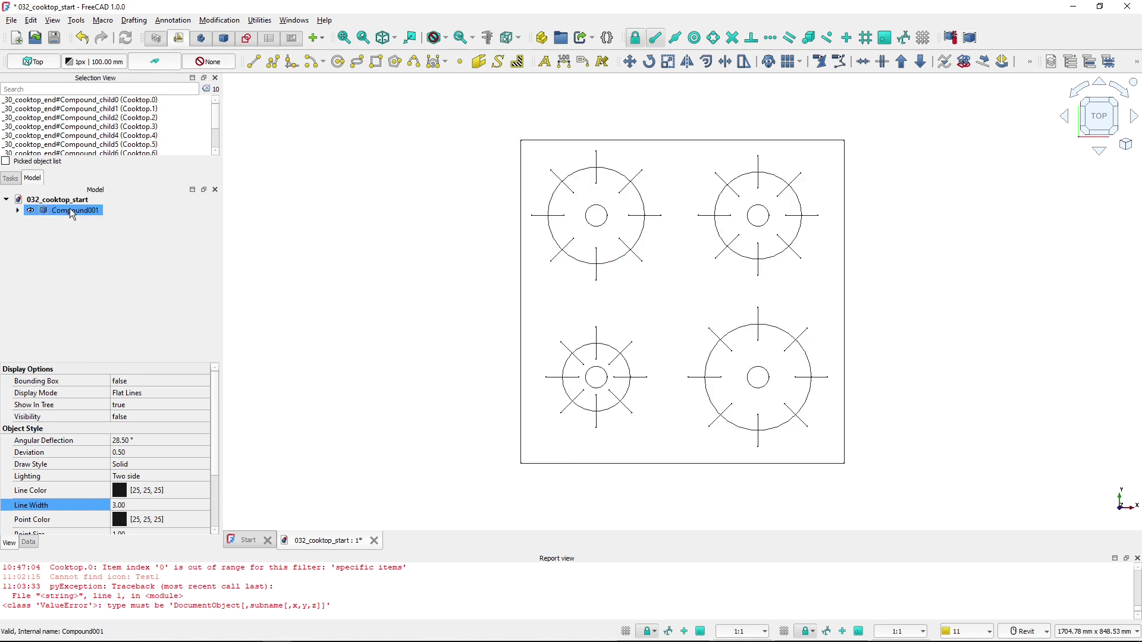
left_click(451, 262)
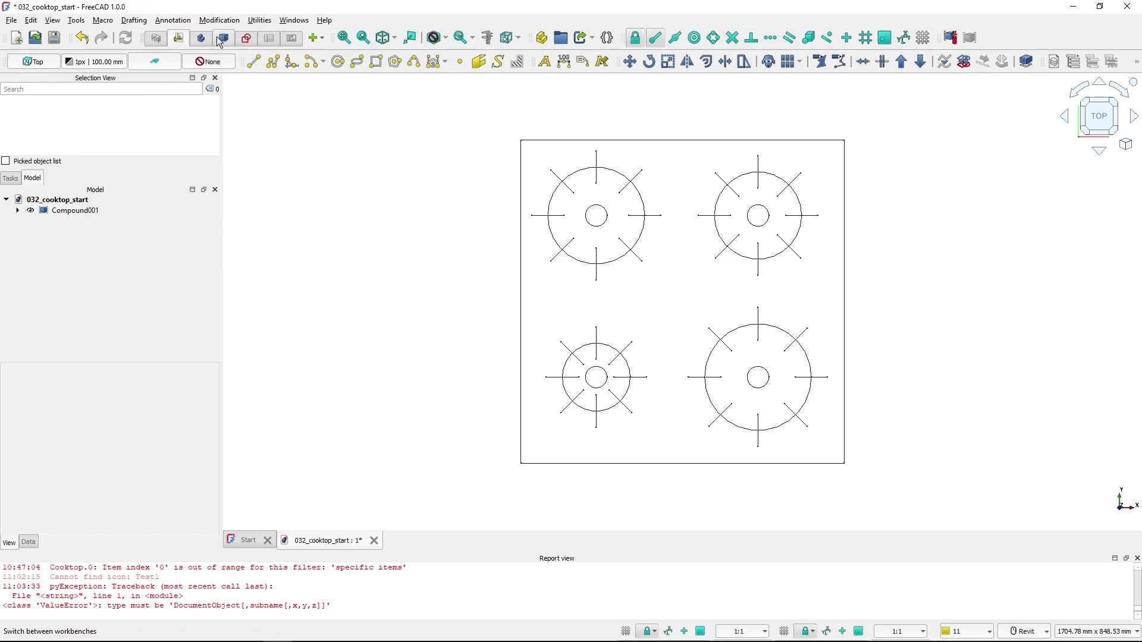
left_click(224, 38)
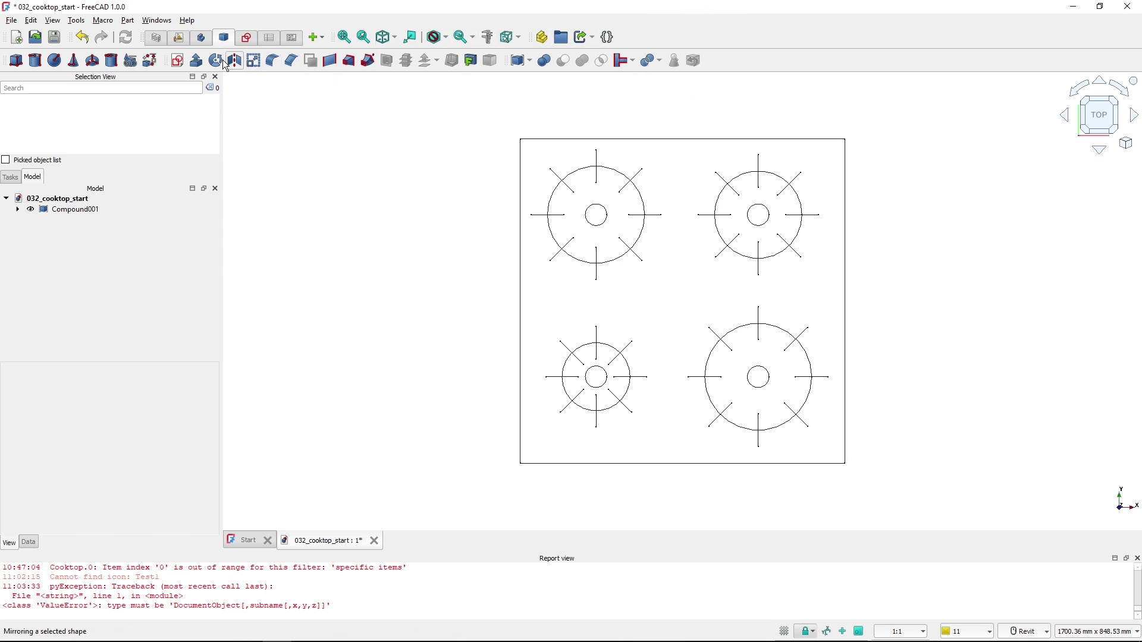
left_click(178, 39)
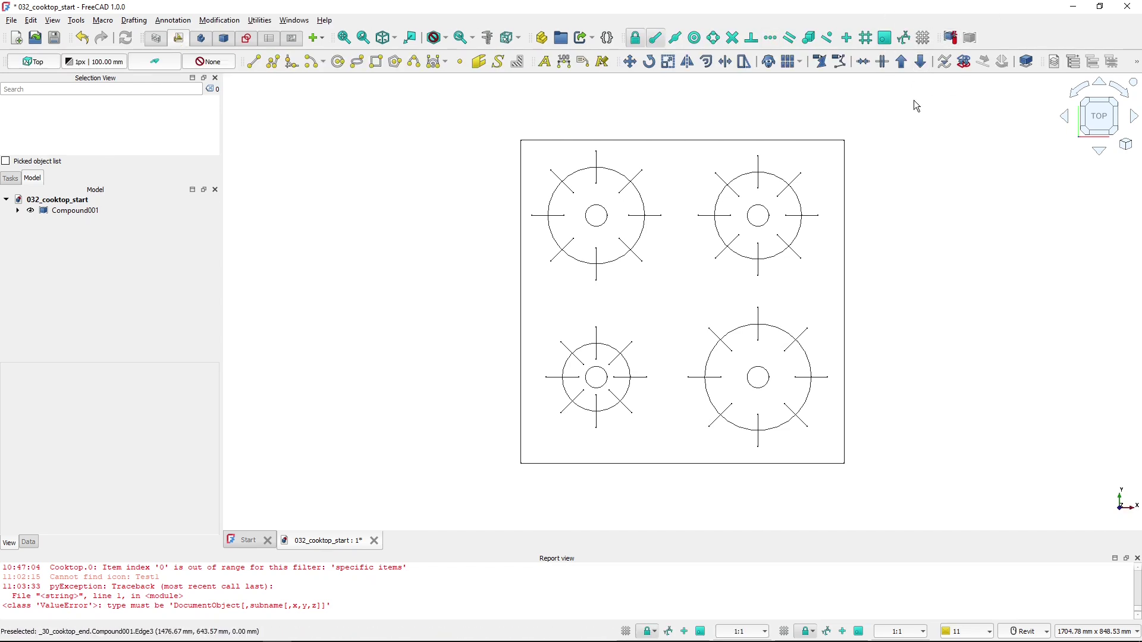
left_click(942, 42)
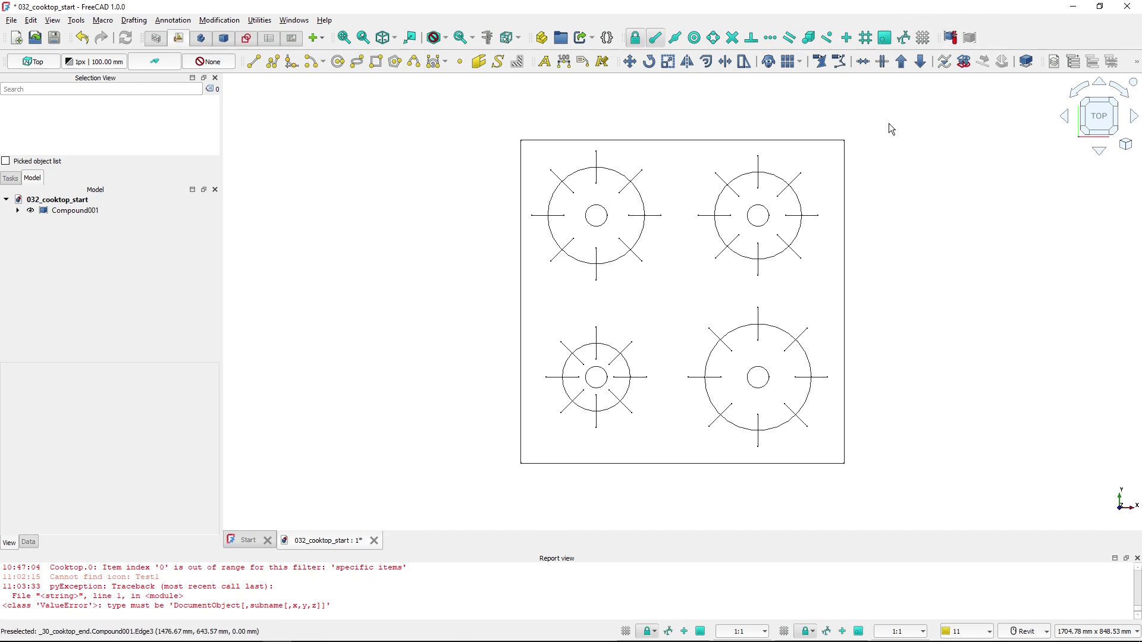